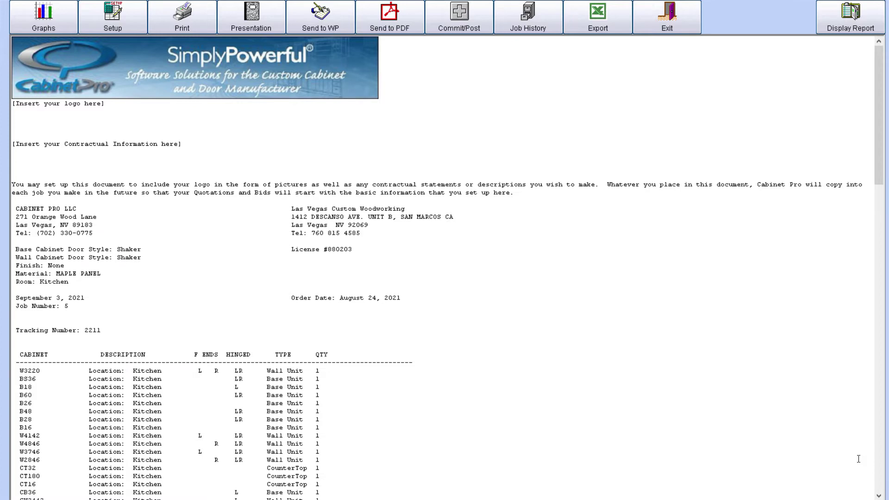
Scroll through the bid report down to the $8,478.53 total price
scroll(858, 459, down, 8)
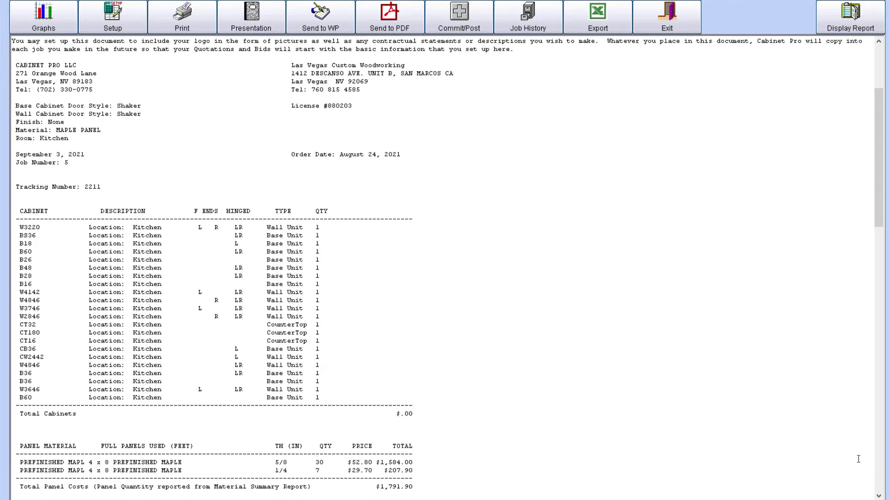
scroll(858, 459, down, 8)
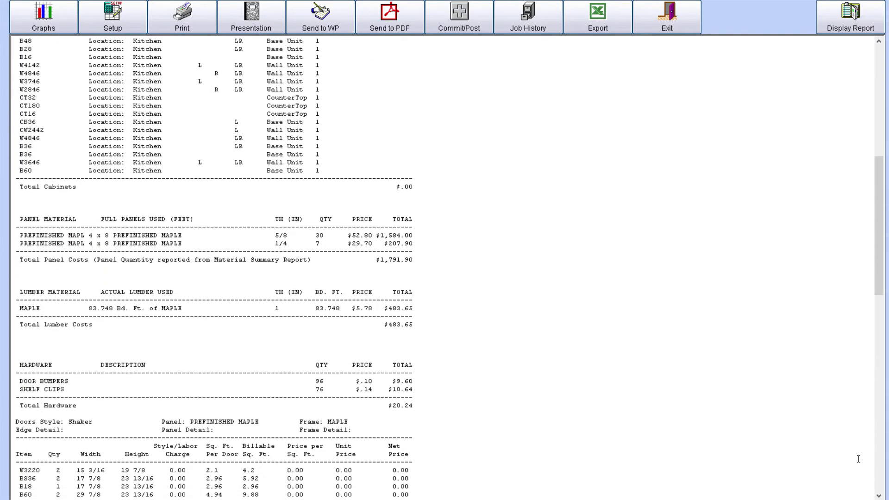
scroll(858, 459, down, 3)
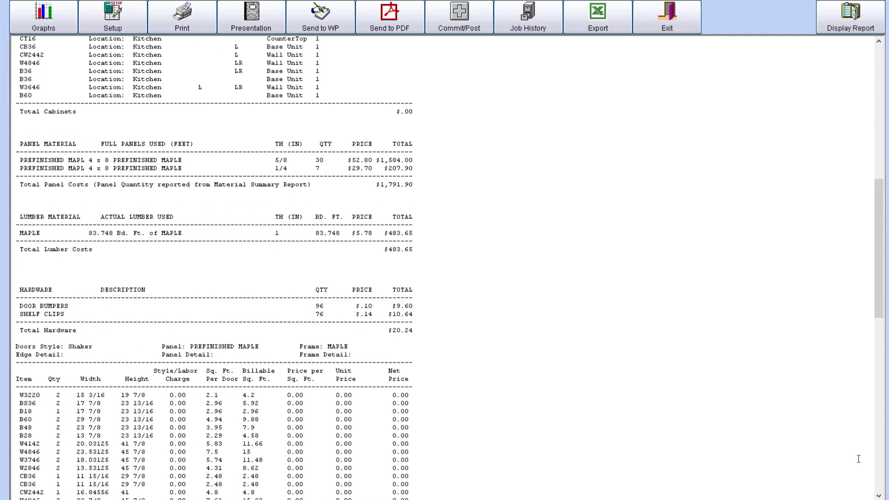
scroll(858, 458, down, 4)
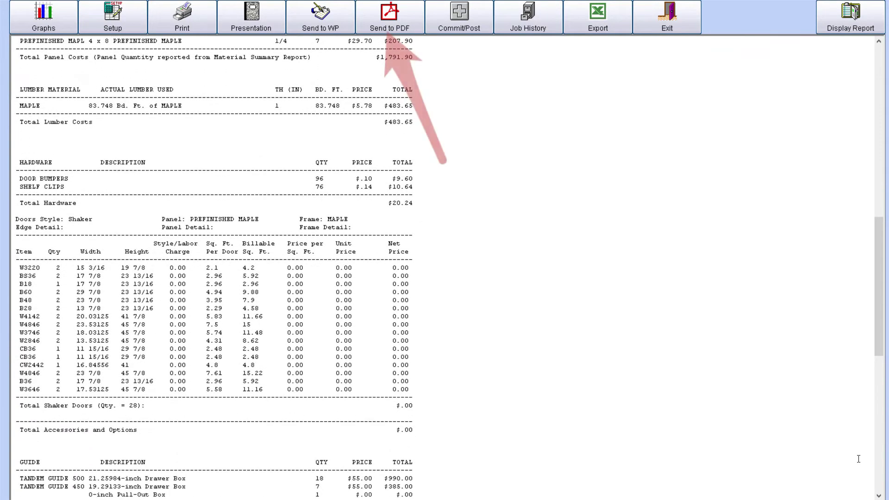
scroll(858, 459, down, 4)
scroll(858, 459, down, 4)
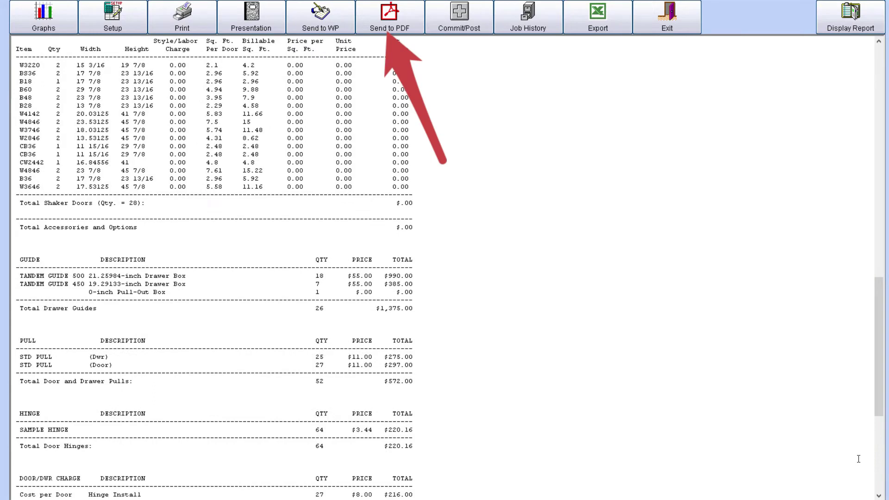
scroll(858, 459, down, 9)
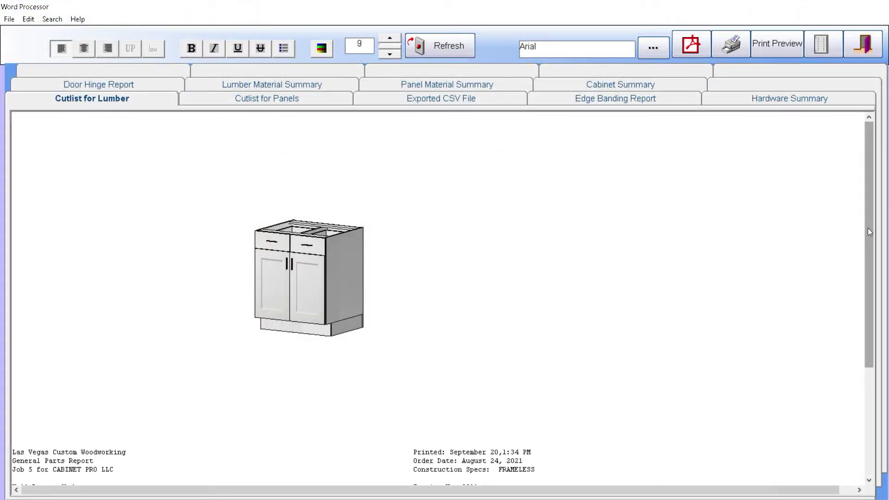
Scroll through Job 5's cutlist reports to review the parts listed
drag(869, 229, 870, 334)
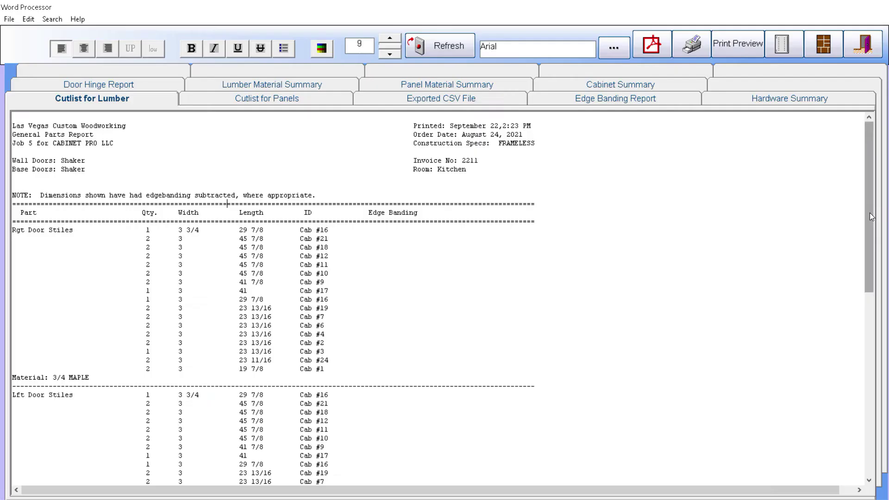
drag(869, 212, 865, 402)
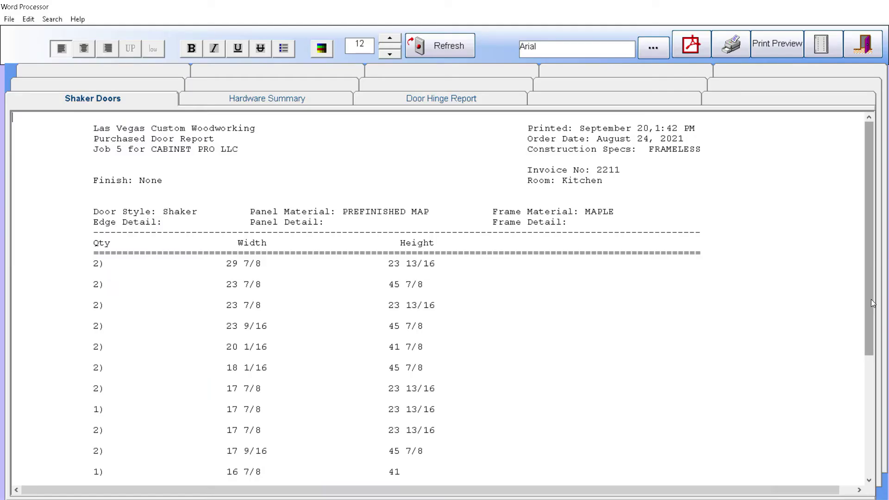
drag(871, 299, 871, 435)
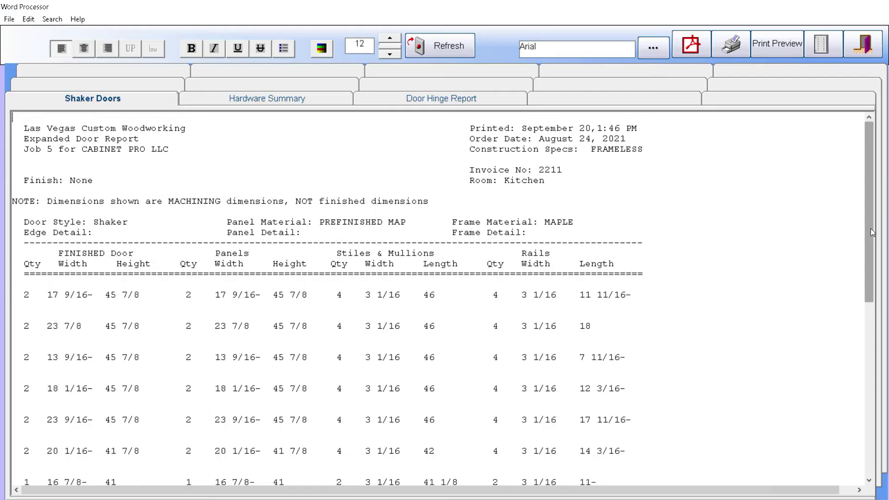
drag(871, 232, 869, 420)
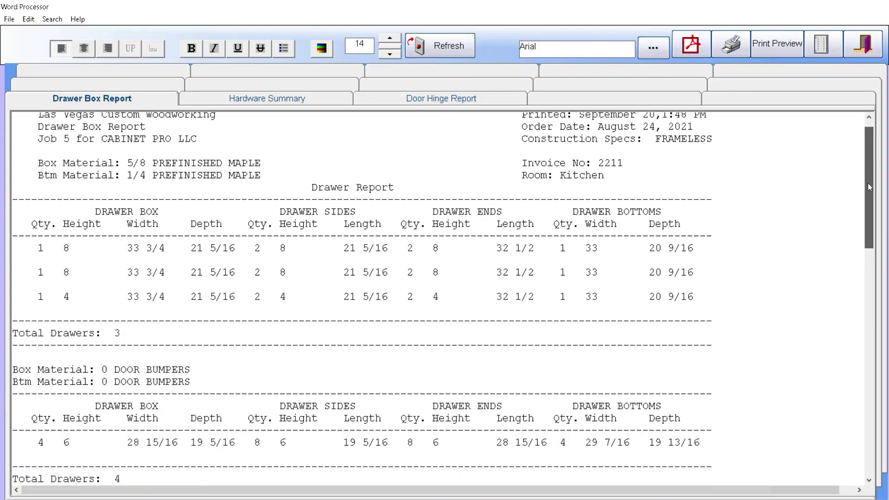
drag(867, 182, 864, 412)
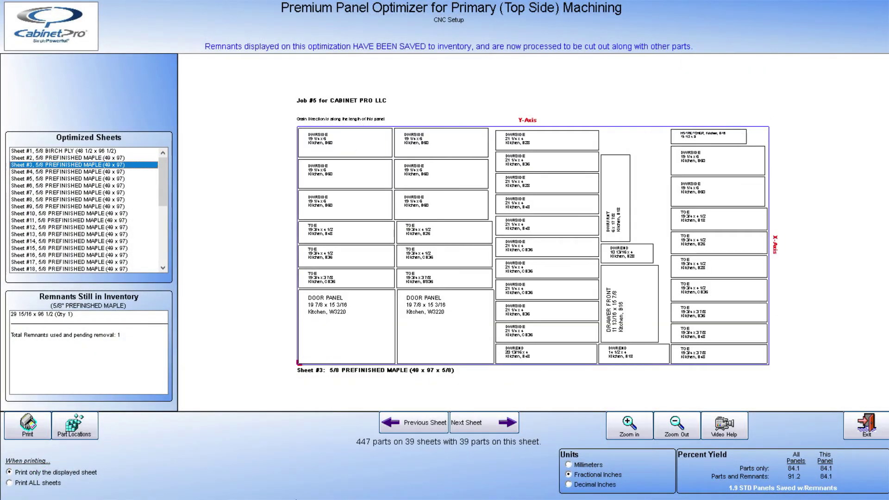
Browse the optimized sheets, settle on Sheet #2, and select its drawer side part #6 (21 1/4 x 4)
key(Down)
key(Down)
key(Down)
key(Down)
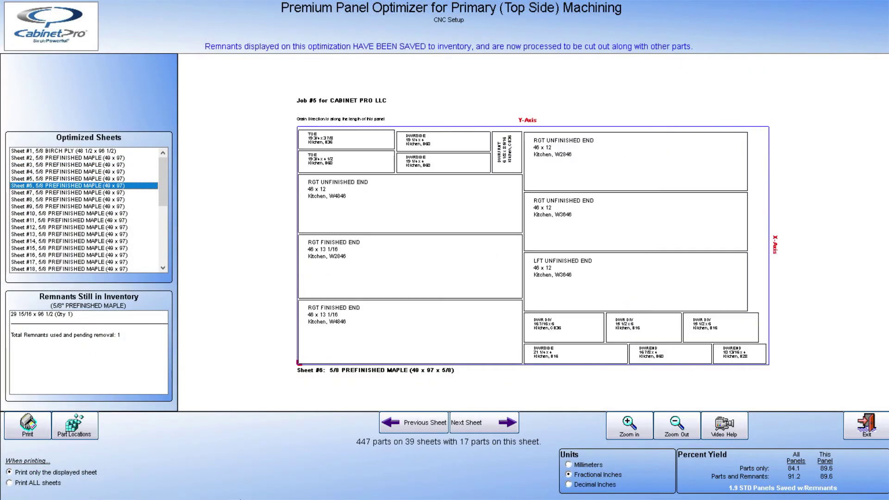
key(Down)
key(Down)
key(Down)
key(Down)
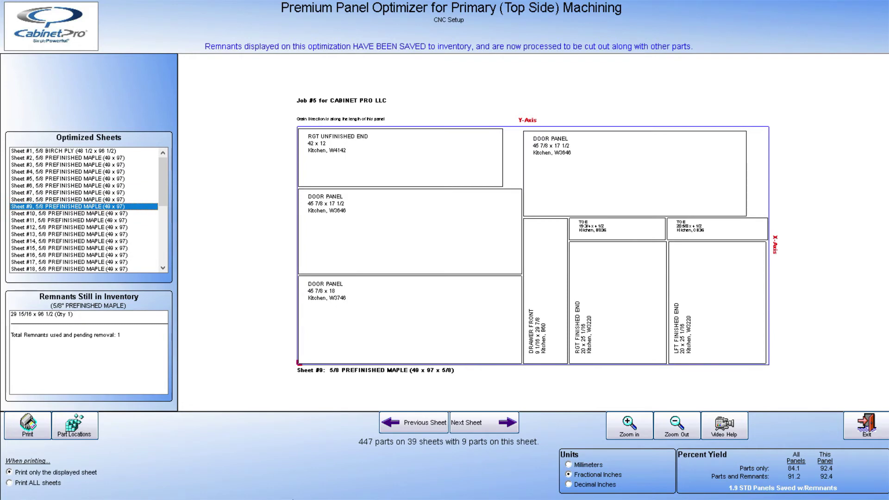
key(Home)
key(Down)
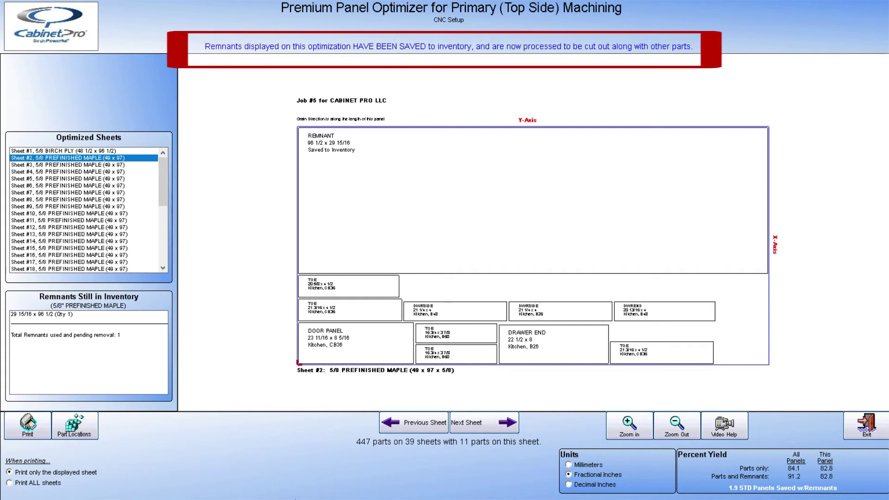
click(356, 342)
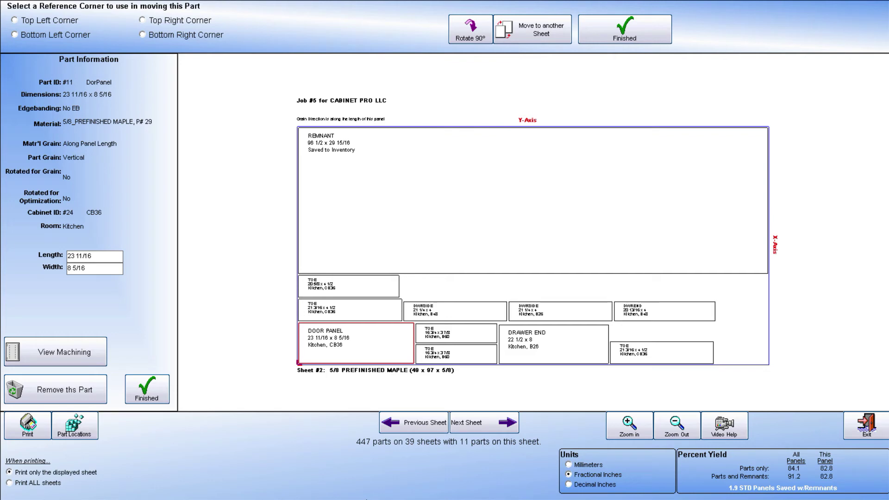
click(455, 311)
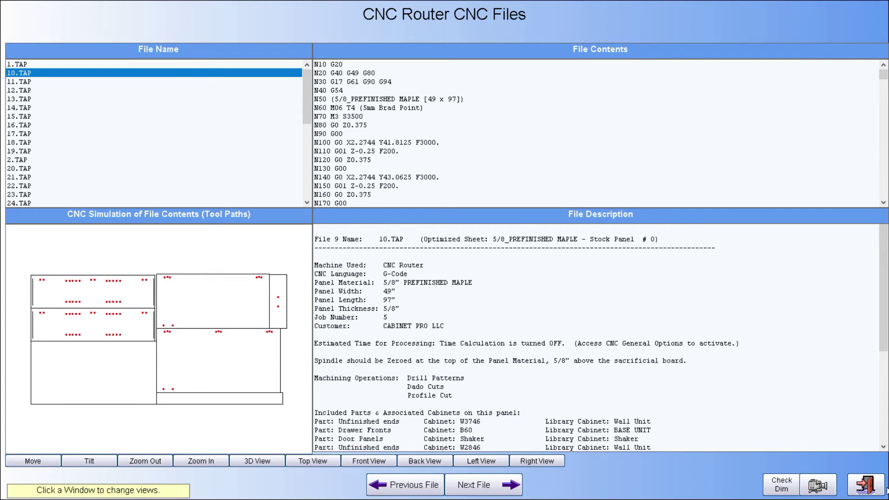
Step through CNC router files 11.TAP to 17.TAP, previewing each
key(Down)
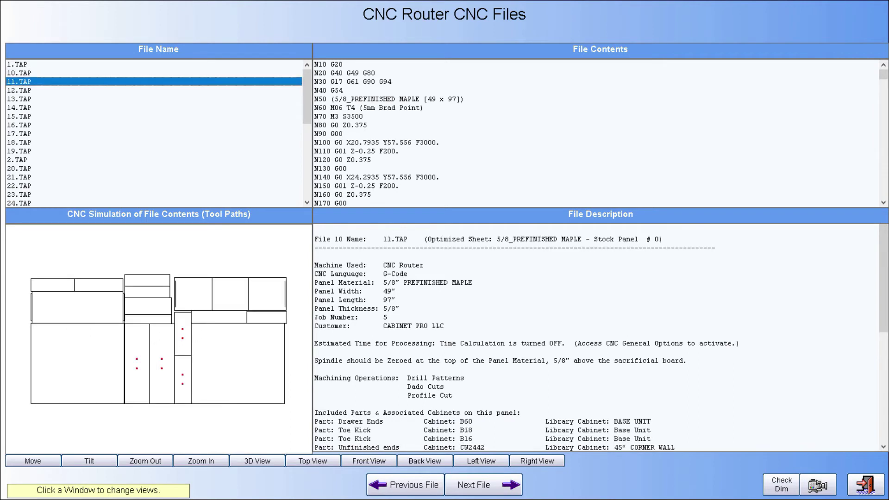
key(Down)
key(Down)
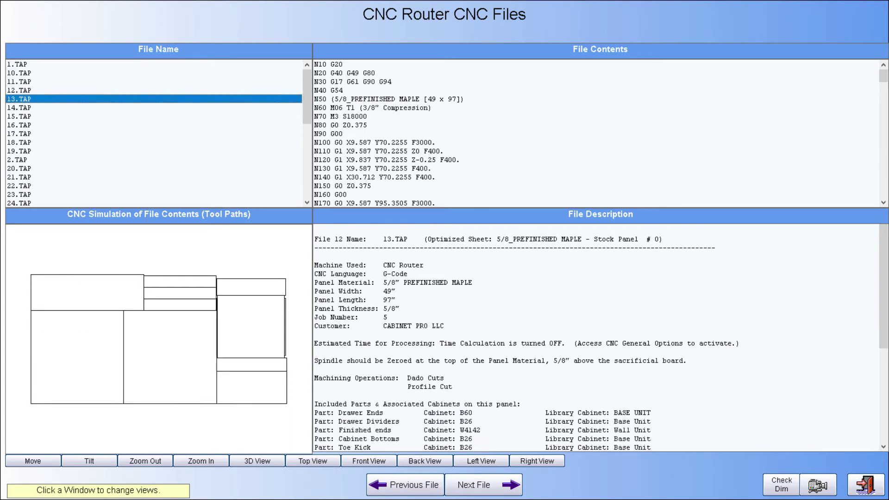
key(Down)
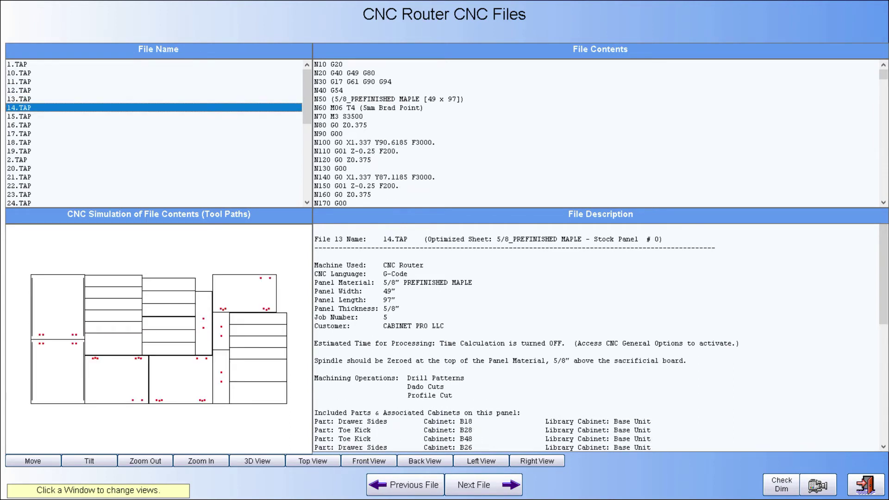
key(Down)
key(Down)
key(Down)
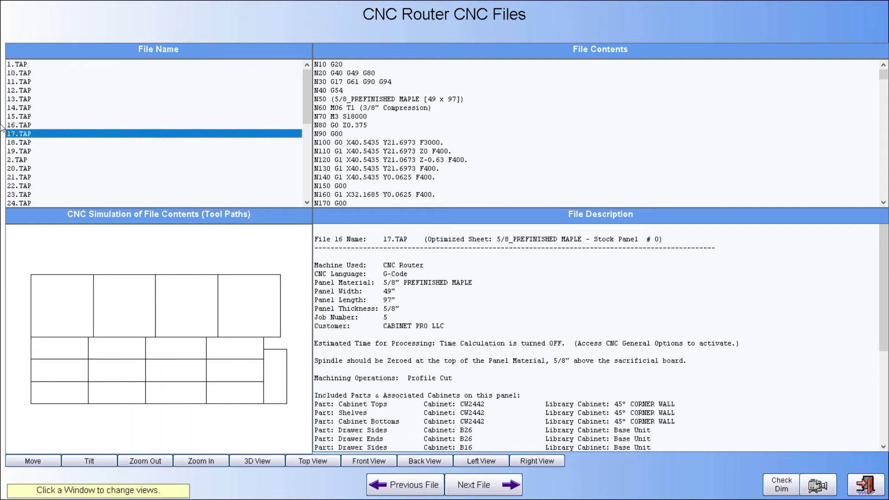
key(Down)
key(Down)
key(Down)
key(Down)
key(Down)
key(Down)
key(Down)
key(Down)
key(Down)
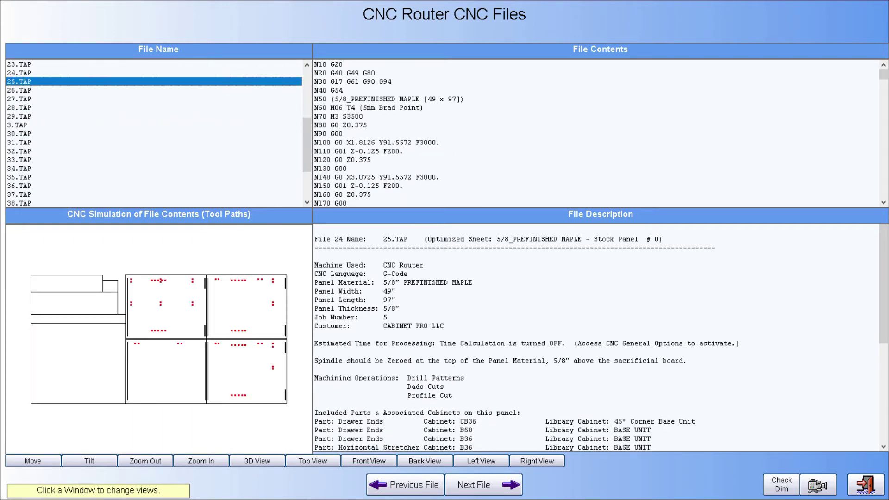
Preview the tool paths of files 26.TAP through 31.TAP, including the 1/4" maple sheet
click(25, 92)
click(26, 99)
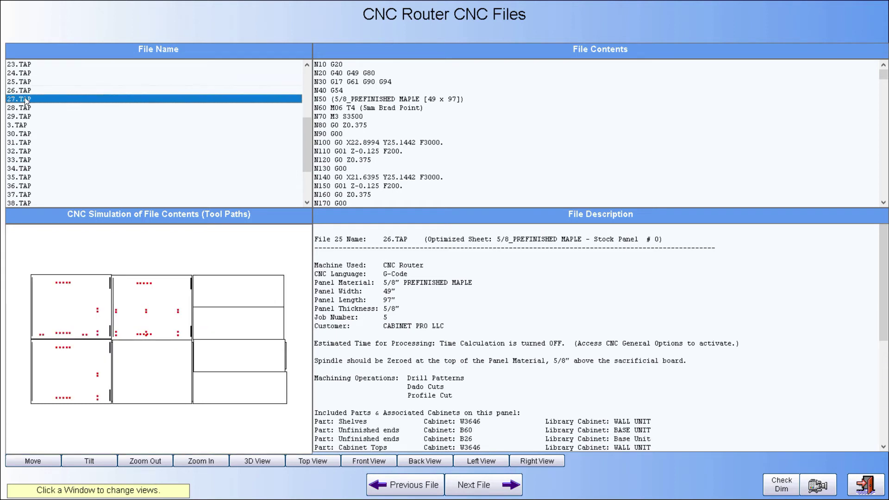
click(27, 109)
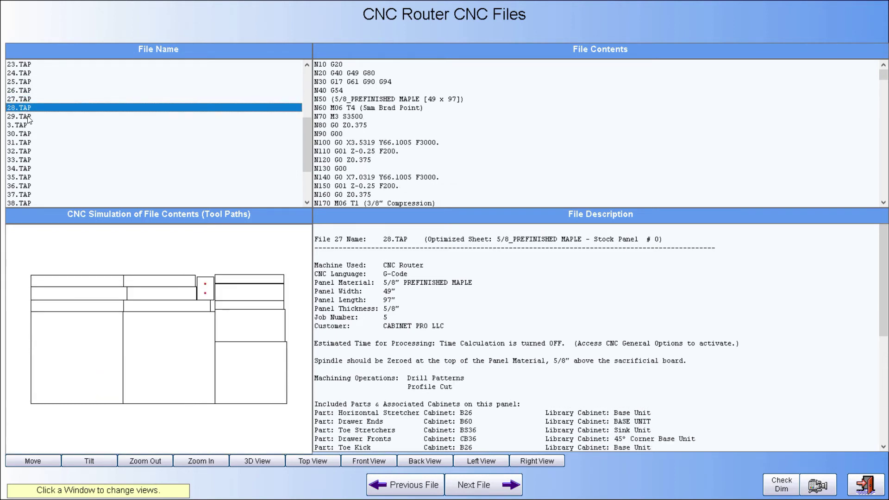
click(27, 115)
click(24, 128)
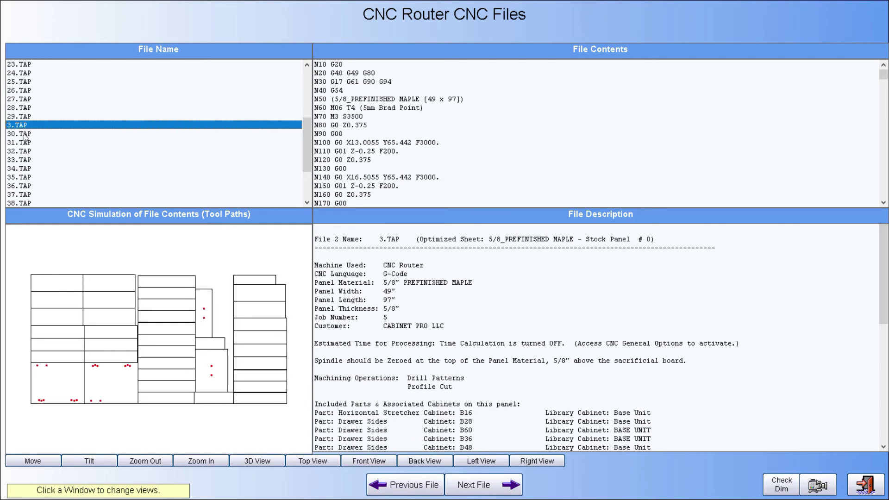
click(25, 136)
click(26, 146)
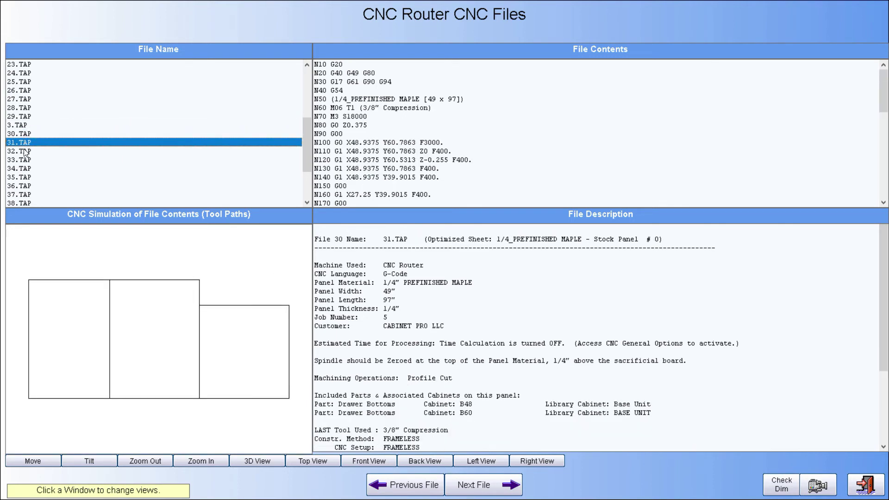
Preview the tool paths of files 32.TAP through 38.TAP and scroll further down the list
click(27, 154)
click(26, 162)
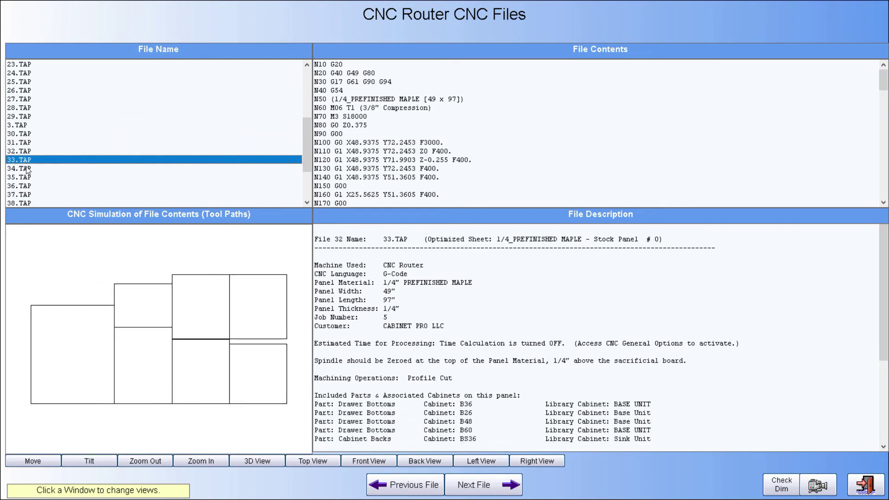
click(27, 171)
click(27, 178)
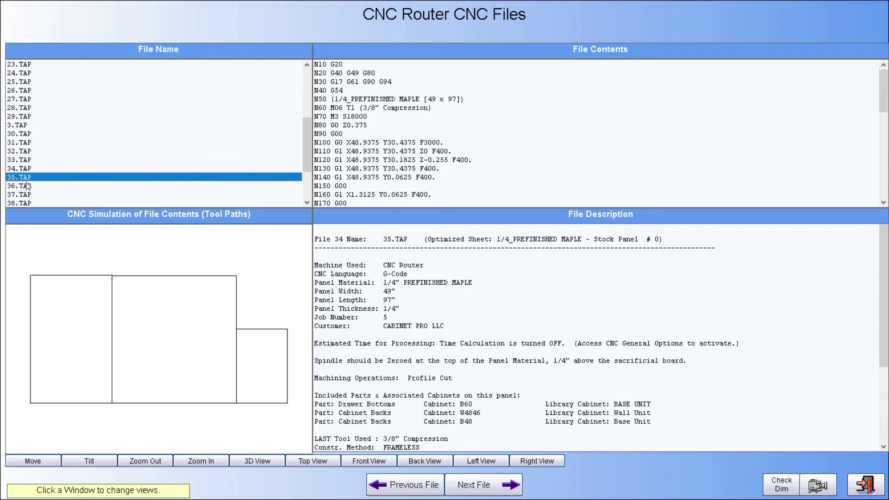
click(27, 188)
click(26, 195)
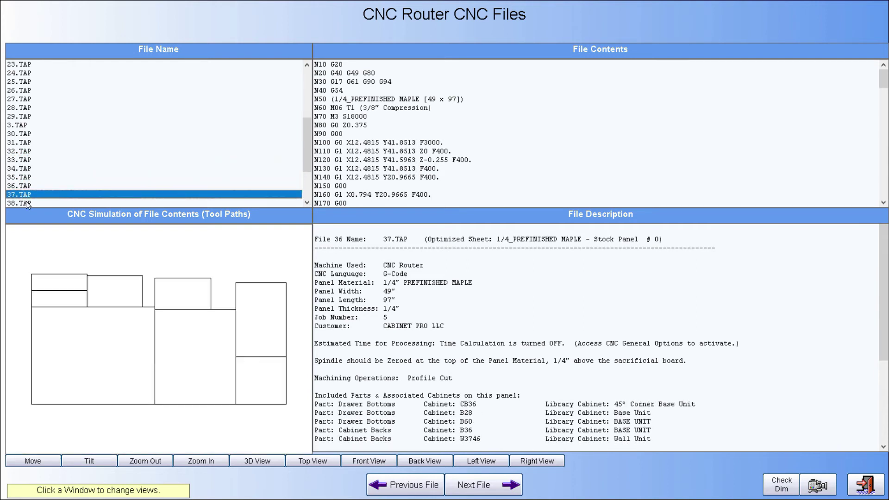
click(26, 202)
scroll(25, 198, down, 3)
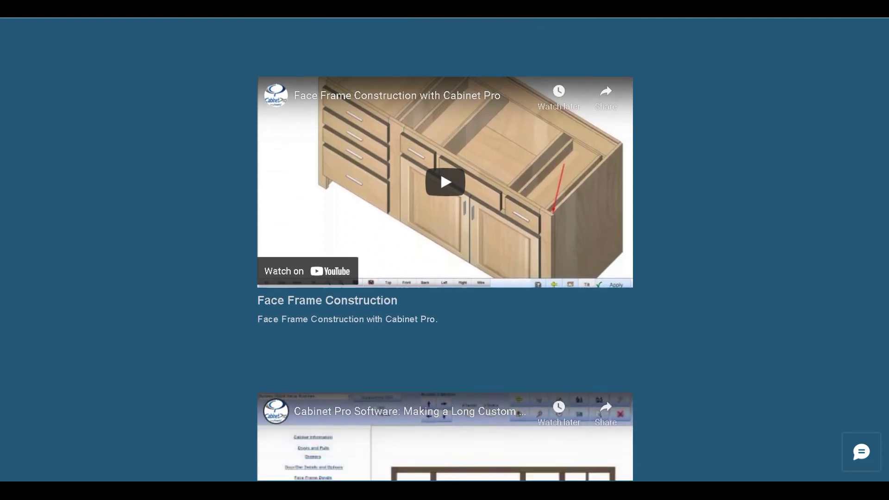
Scroll down the website pages to the General Inquiry and Technical support contact details
scroll(444, 250, down, 10)
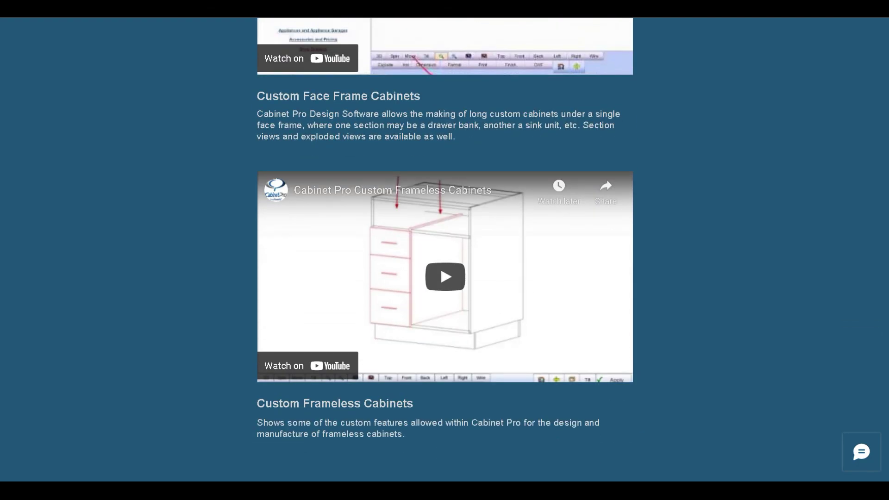
scroll(444, 250, down, 16)
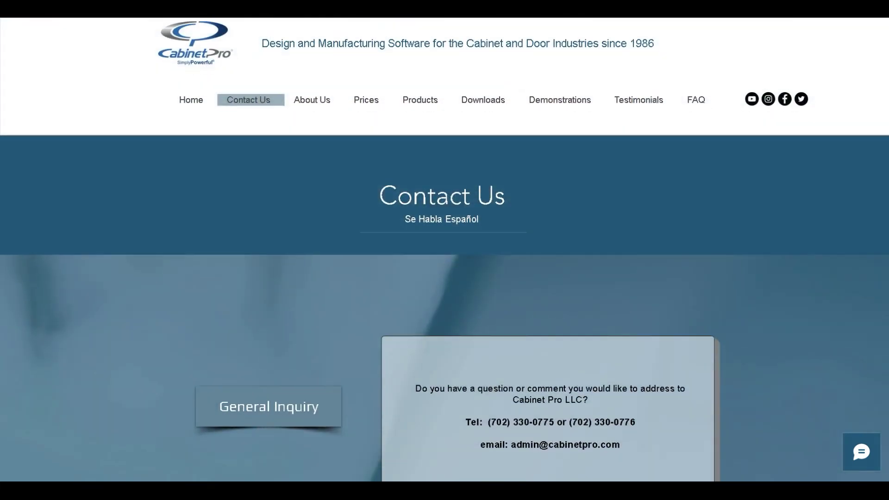
scroll(445, 250, down, 4)
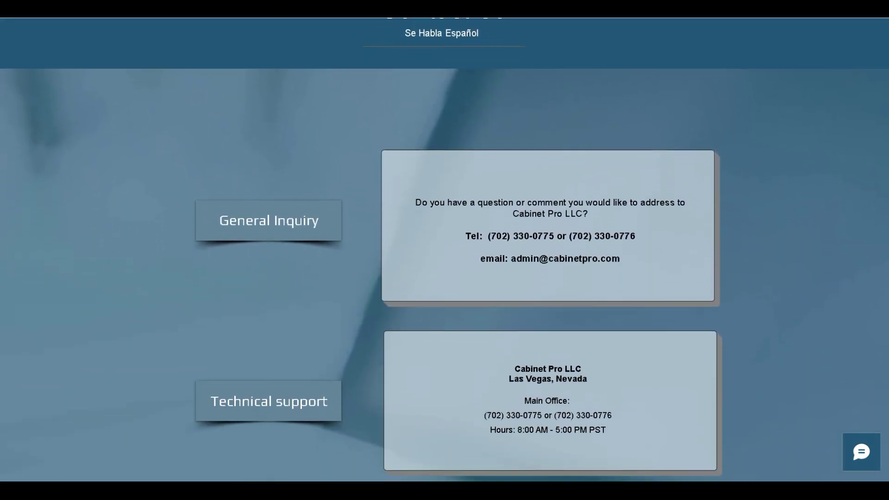
scroll(445, 250, down, 1)
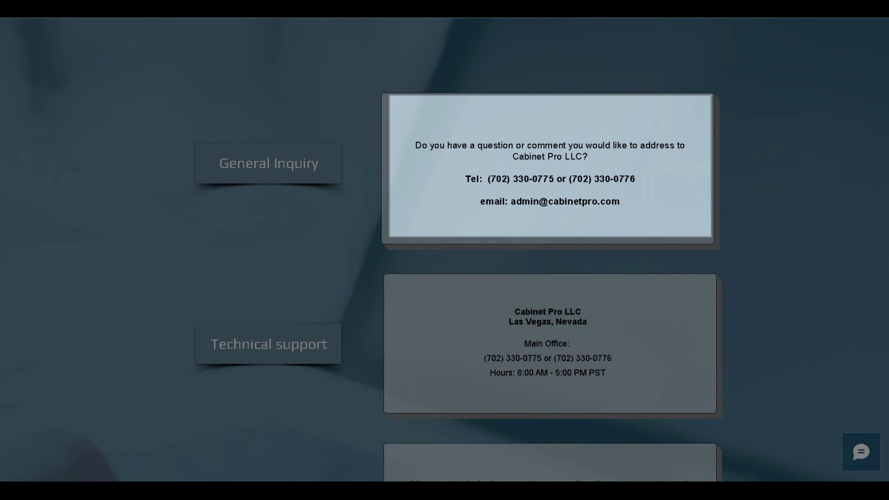